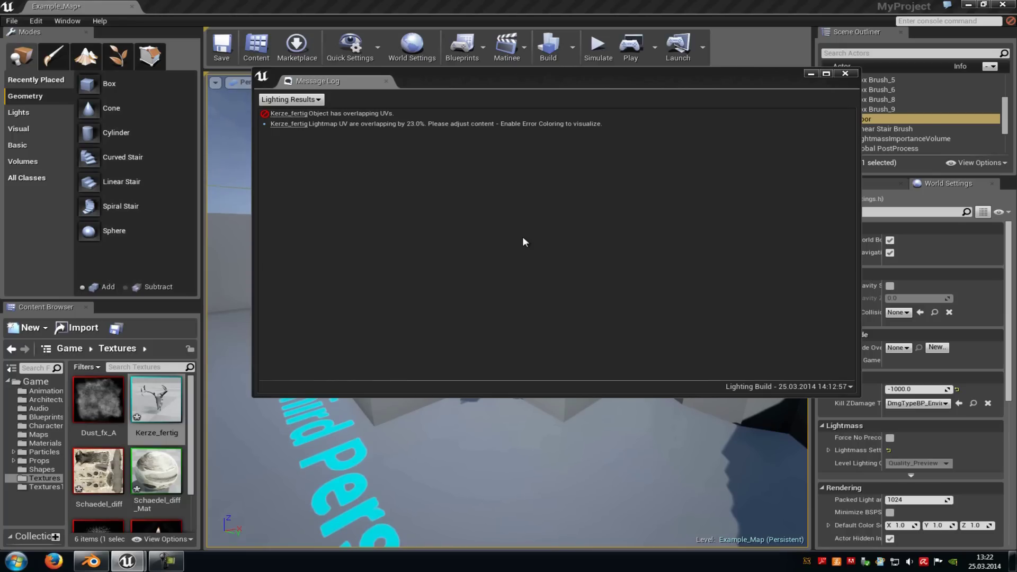
# Step: Check Kerze_fertig's 23.0% overlapping lightmap UV warning, then view the skull model in Blender
pyautogui.click(462, 125)
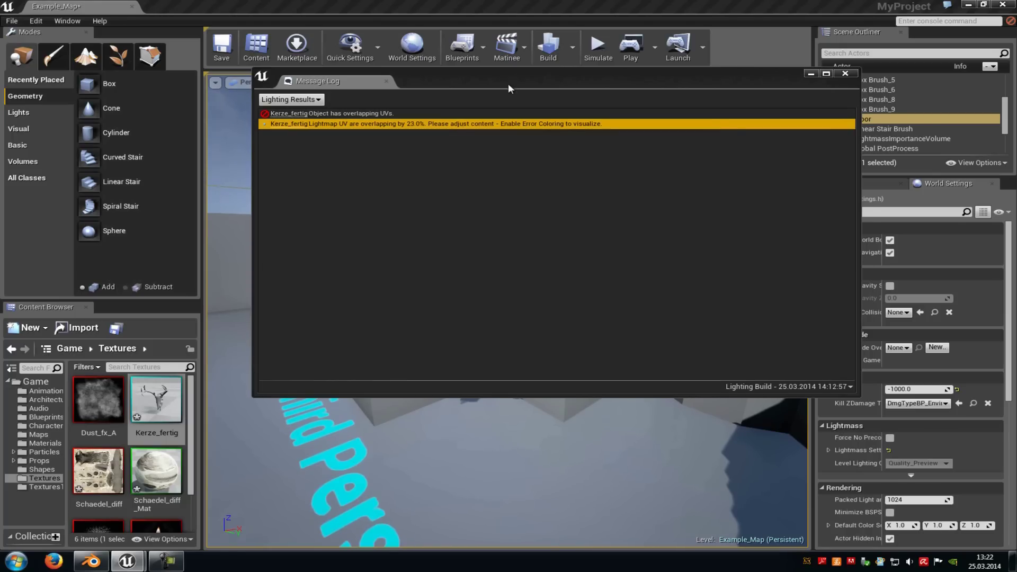
pyautogui.moveTo(509, 86); pyautogui.dragTo(508, 111)
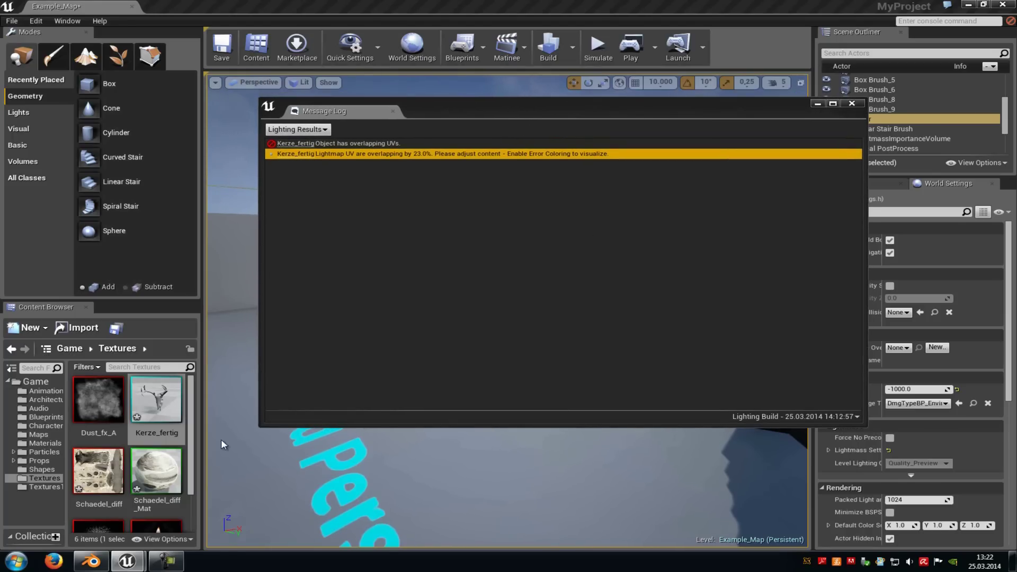
pyautogui.click(92, 561)
pyautogui.moveTo(568, 254); pyautogui.dragTo(591, 262, button='middle')
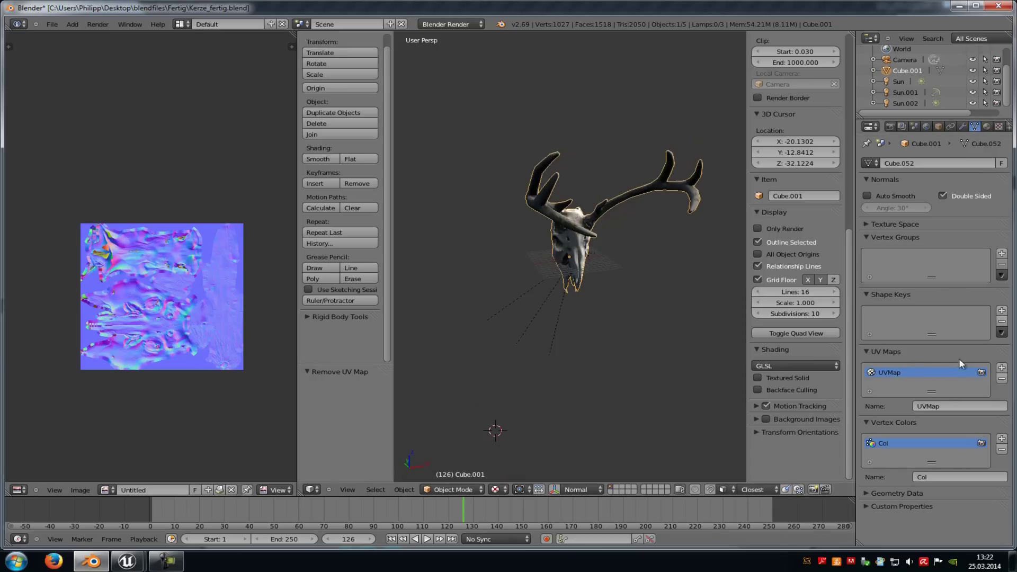
# Step: Add the UVMap.001 UV map and create a blank black 1024×1024 image named lightmap
pyautogui.click(1001, 368)
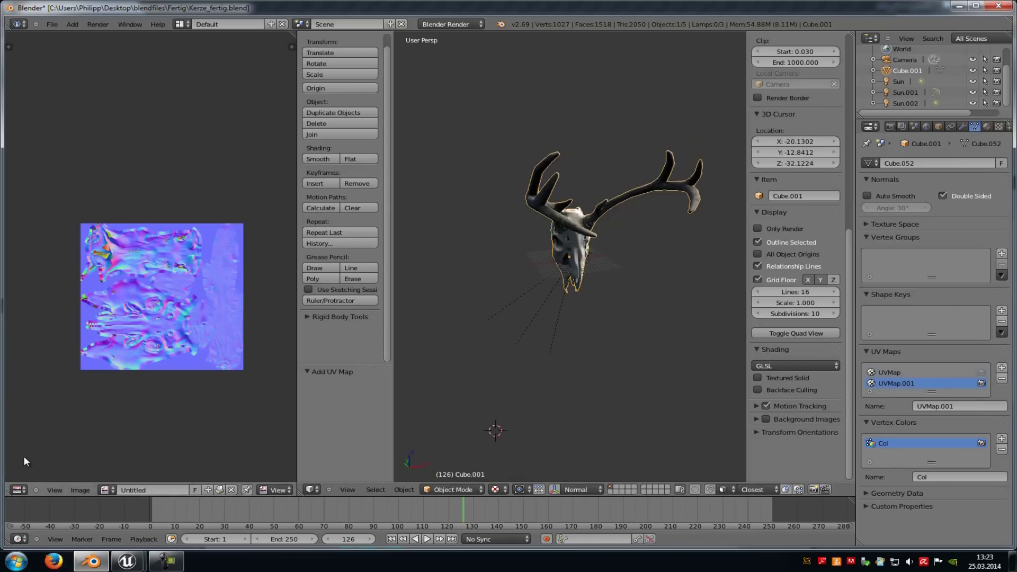
pyautogui.click(208, 490)
pyautogui.click(258, 438)
pyautogui.press('BackSpace')
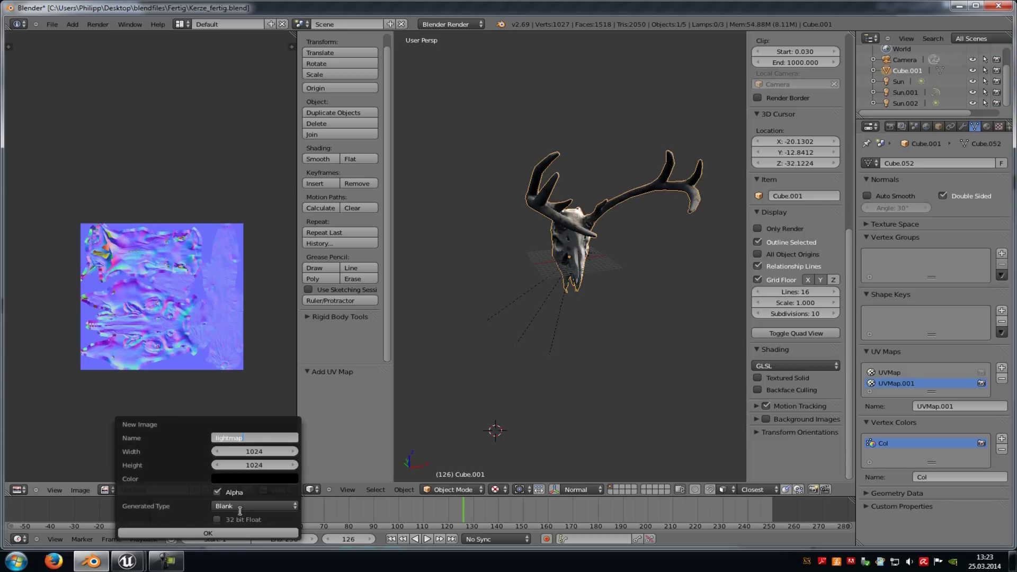
pyautogui.click(231, 534)
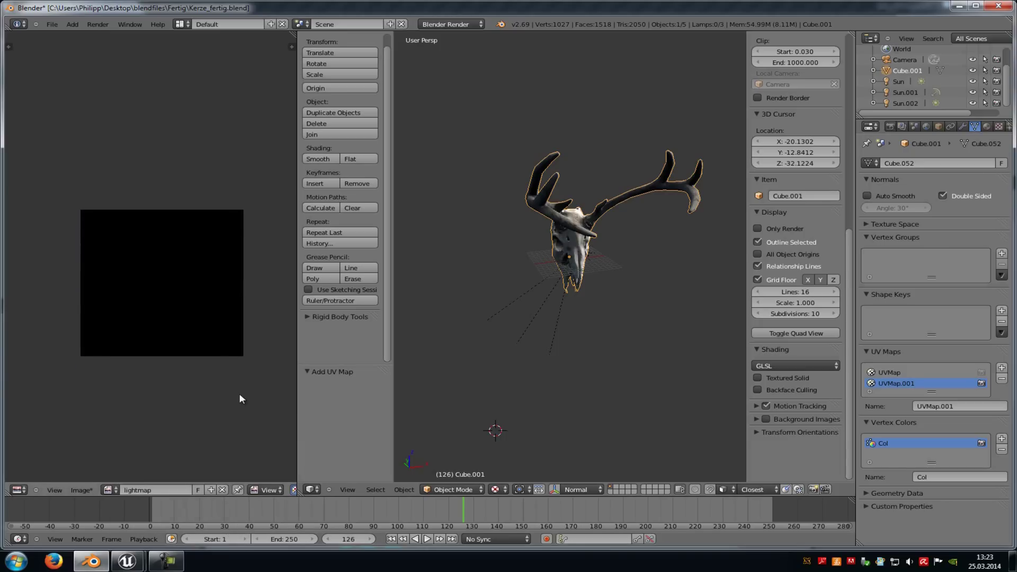
# Step: Enter Edit Mode on the skull and display the lightmap_test image in the UV editor
pyautogui.click(452, 489)
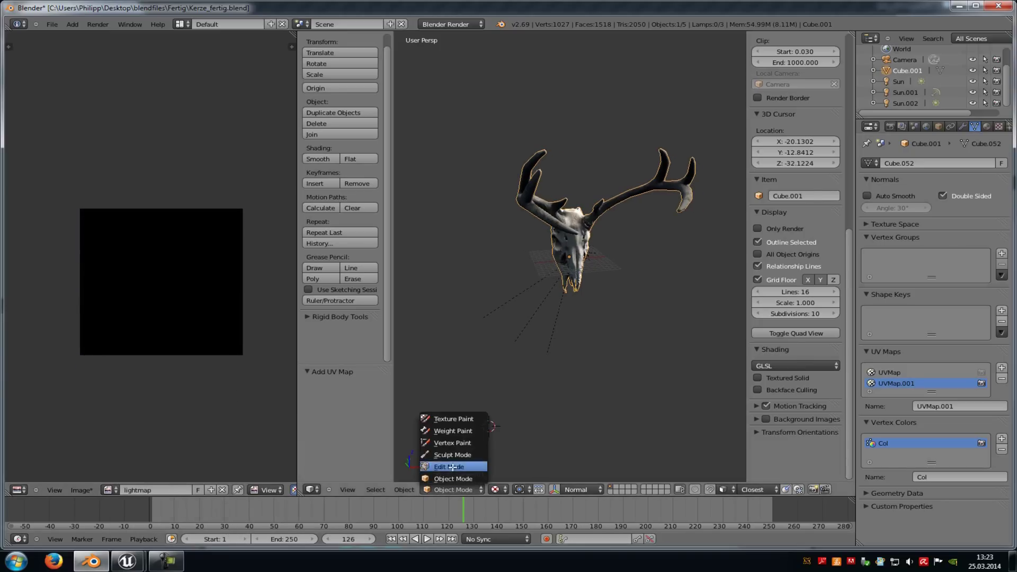
pyautogui.click(445, 465)
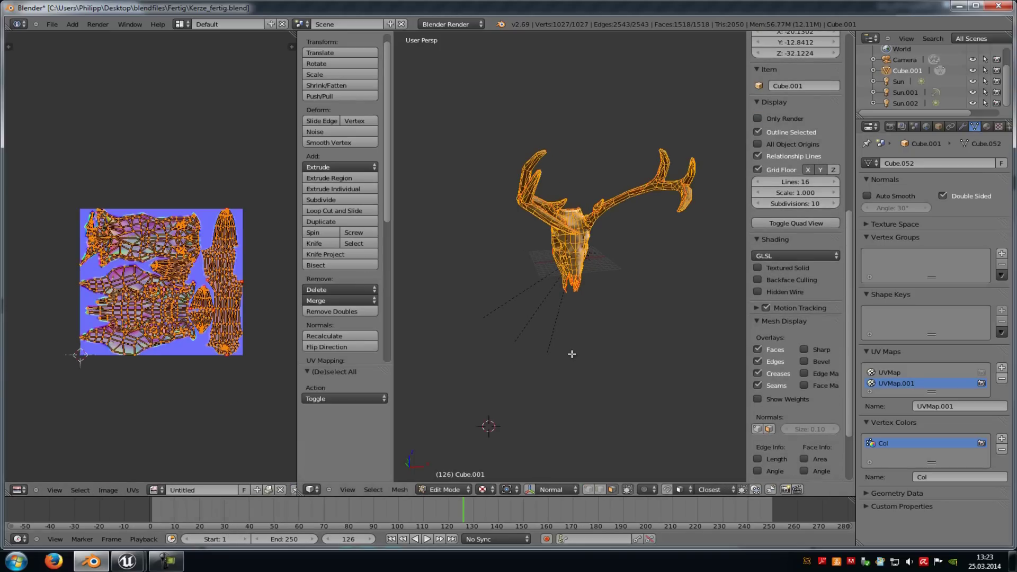
pyautogui.click(154, 490)
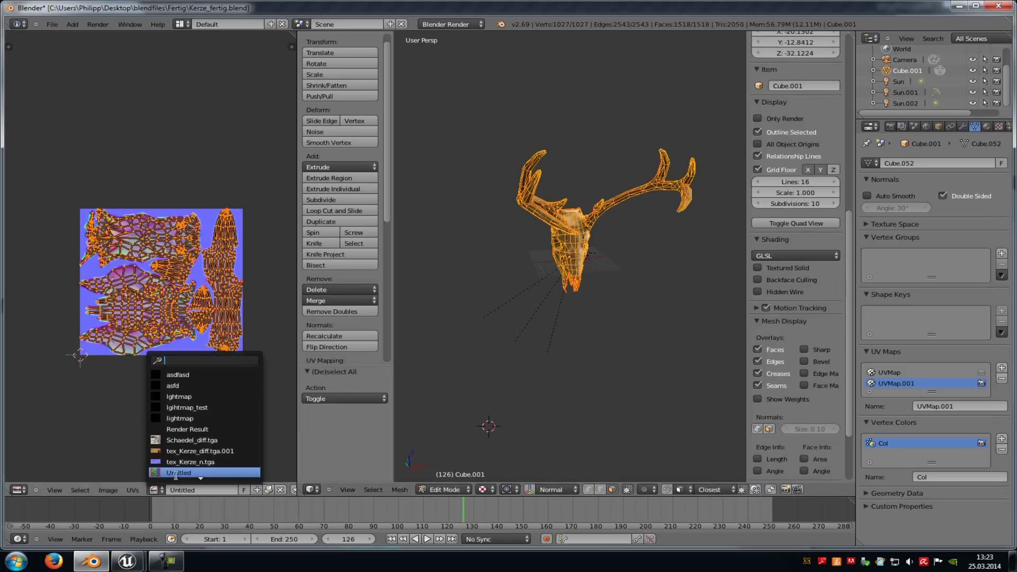
pyautogui.click(213, 408)
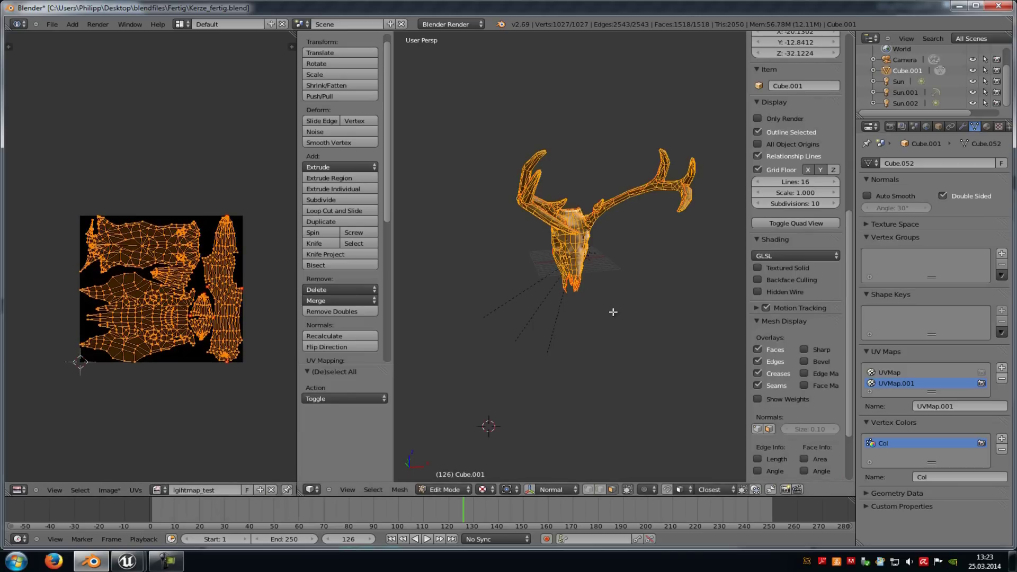
# Step: Unwrap UVMap.001 with Smart UV Project (angle limit 66) and average the island scales
pyautogui.press('space')
pyautogui.write('s')
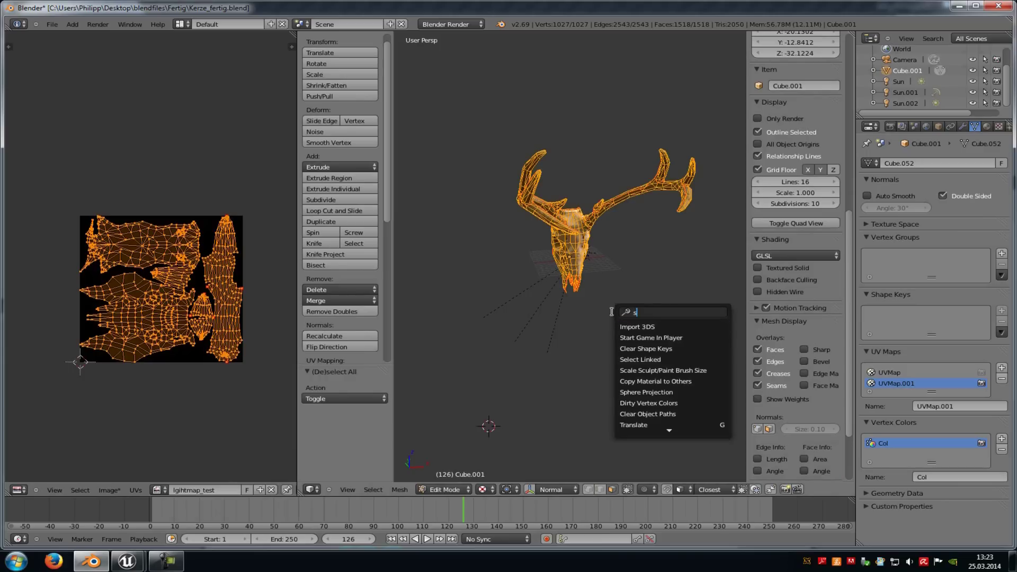
pyautogui.write('mart')
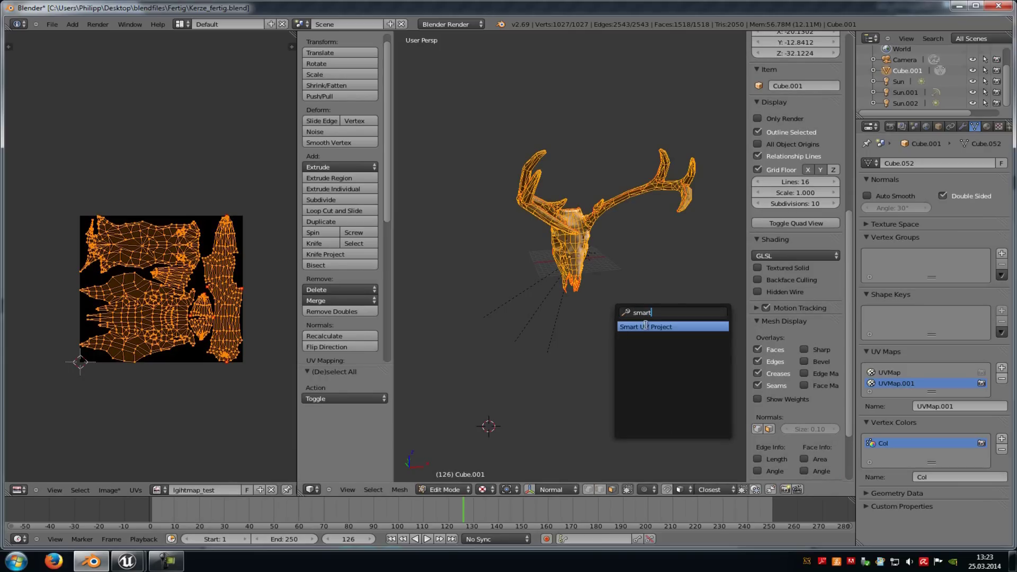
pyautogui.click(646, 326)
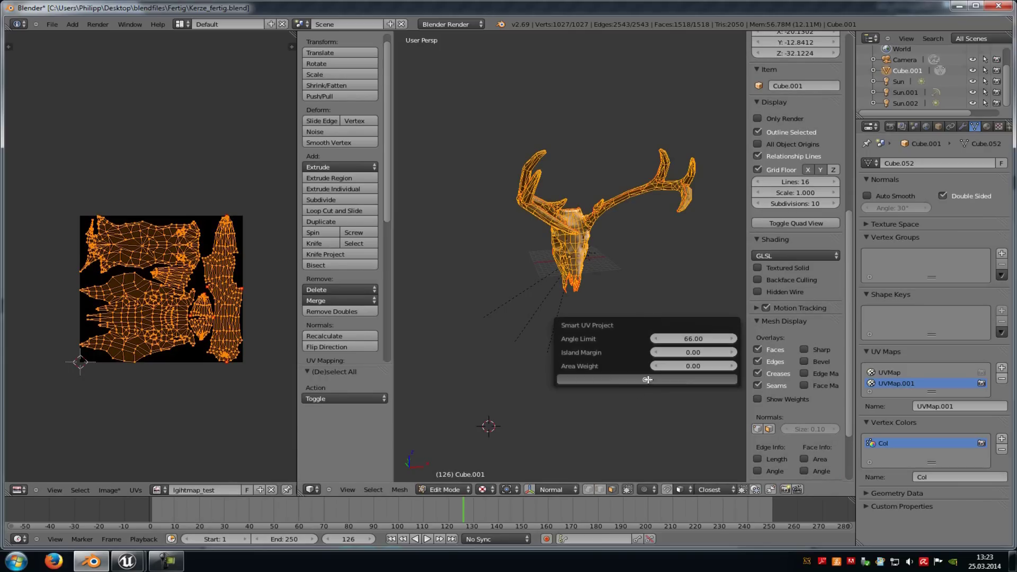
pyautogui.click(641, 379)
pyautogui.moveTo(281, 298); pyautogui.dragTo(273, 278, button='middle')
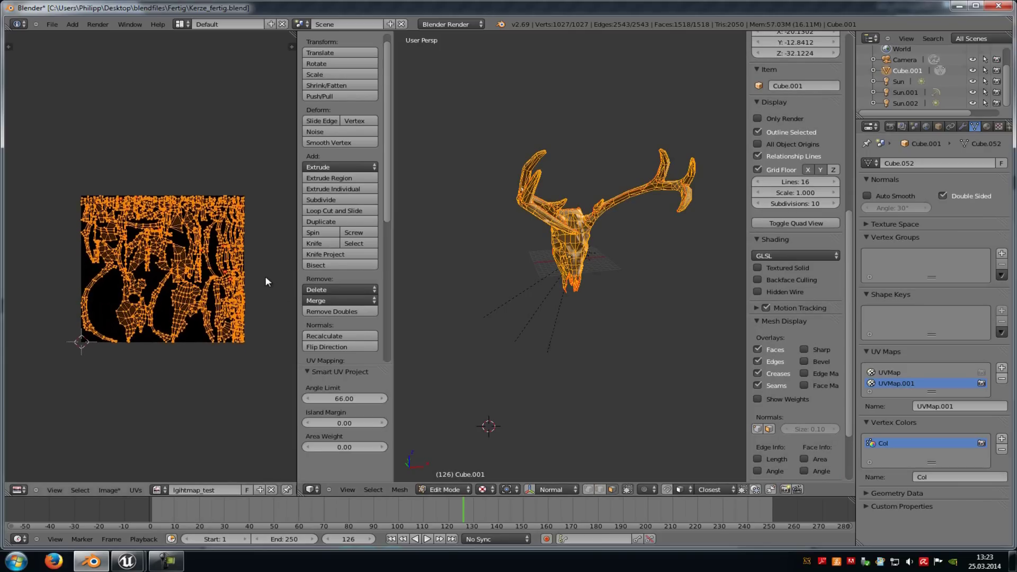
pyautogui.hotkey('ctrl', 'a')
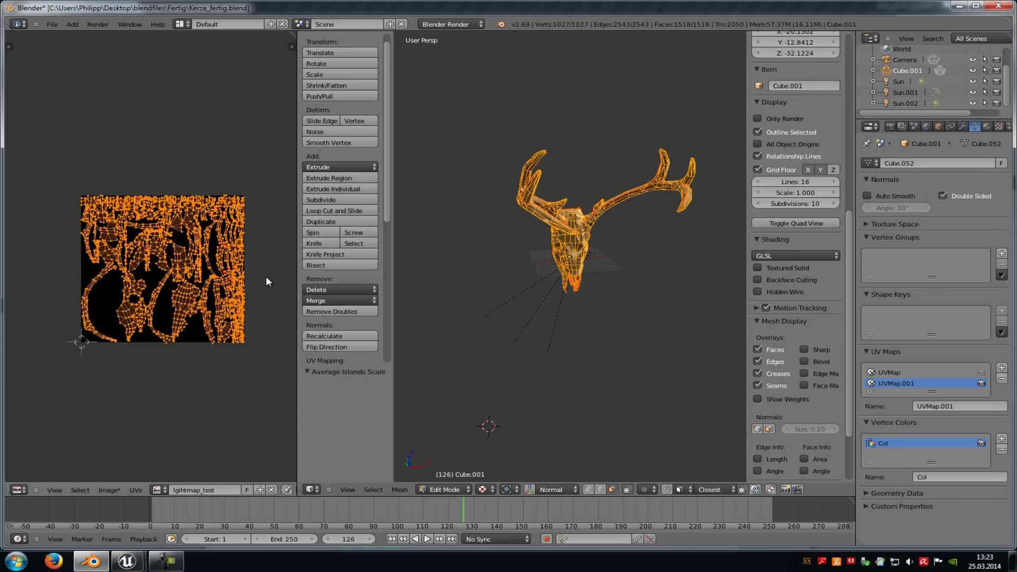
# Step: Pack the UV islands, trying margins 0.01 and 0.0005 before settling on 0.004
pyautogui.hotkey('ctrl', 'p')
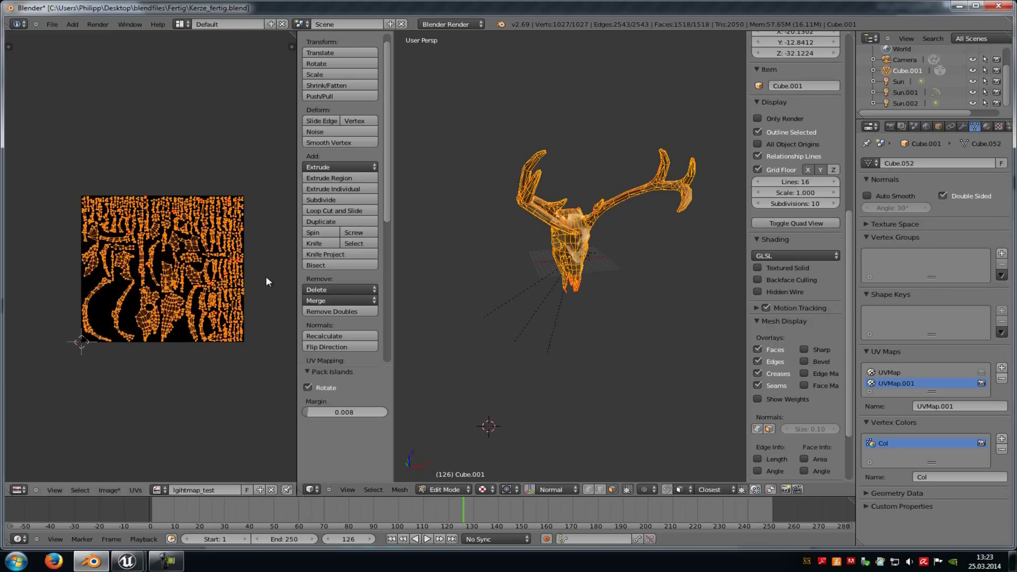
pyautogui.click(355, 411)
pyautogui.write('0.01')
pyautogui.press('Return')
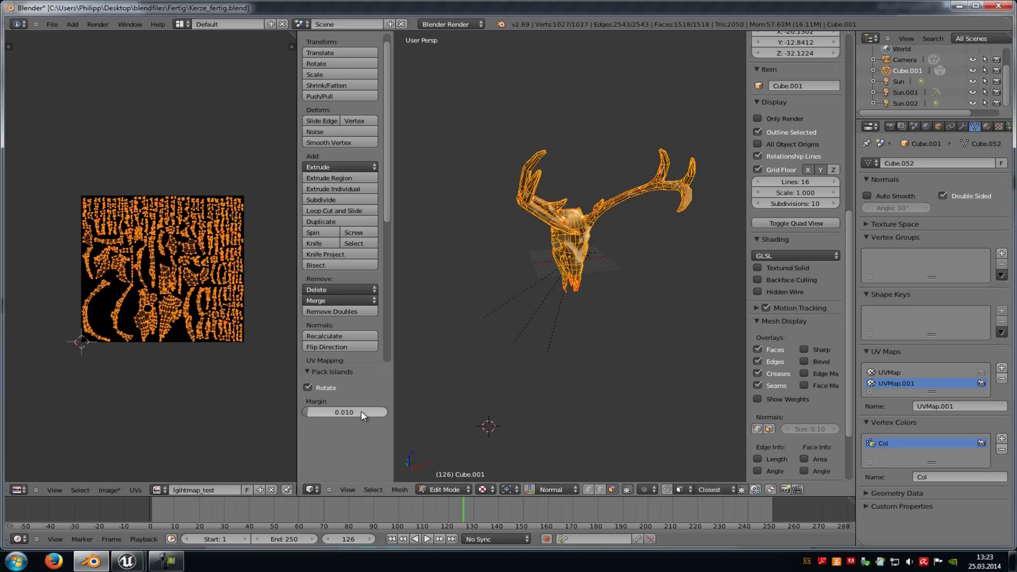
pyautogui.click(351, 409)
pyautogui.write('0.0005')
pyautogui.press('Return')
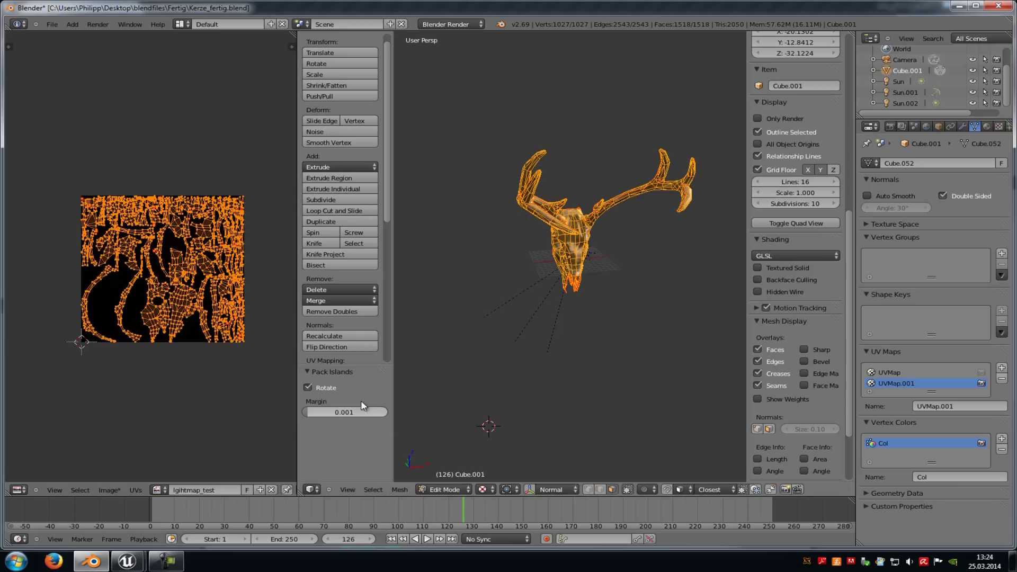
pyautogui.click(361, 411)
pyautogui.write('0.004')
pyautogui.press('Return')
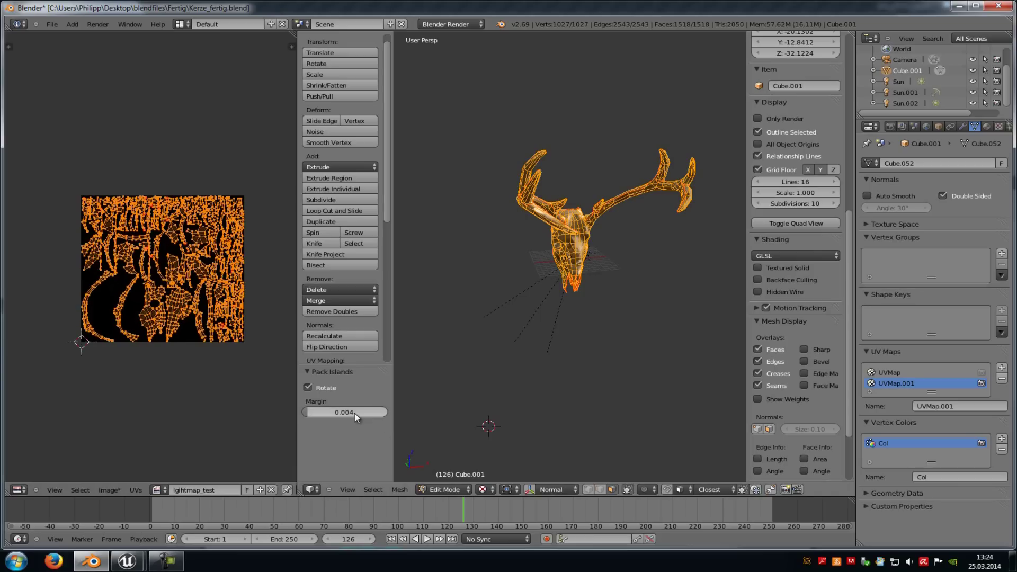
pyautogui.moveTo(214, 360); pyautogui.dragTo(211, 354, button='middle')
# Step: Return to Object Mode, export the skull as an Autodesk FBX file, and switch to Unreal
pyautogui.click(445, 485)
pyautogui.click(457, 479)
pyautogui.moveTo(571, 383); pyautogui.dragTo(559, 355, button='middle')
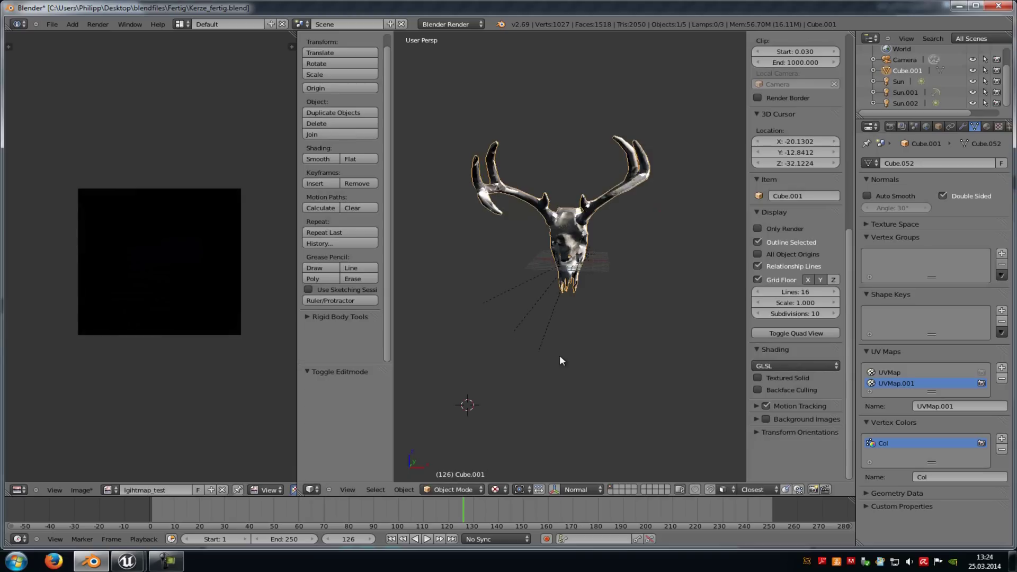
pyautogui.click(52, 24)
pyautogui.moveTo(124, 203)
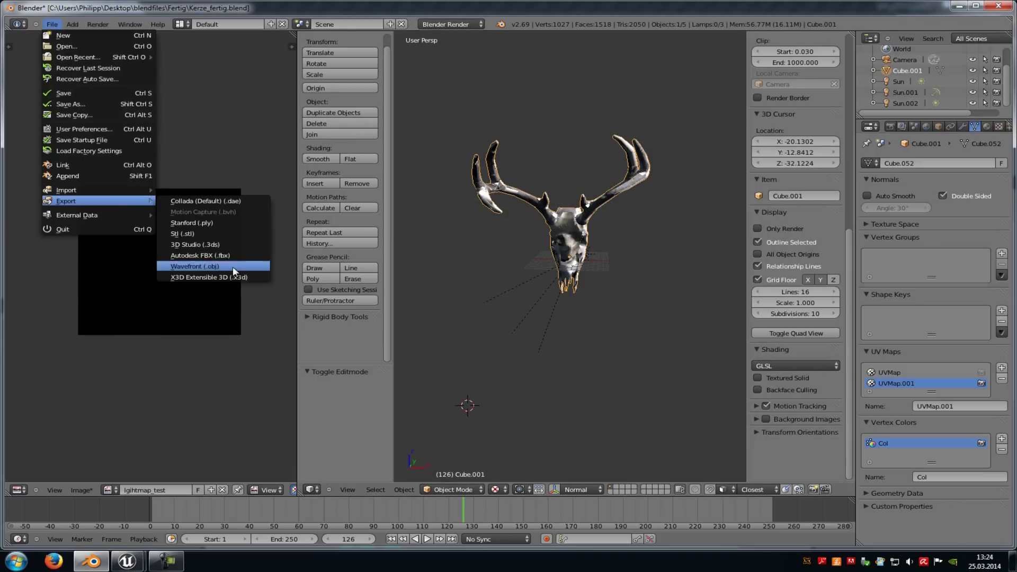
pyautogui.click(234, 265)
pyautogui.click(981, 53)
pyautogui.moveTo(127, 561)
pyautogui.click(213, 491)
# Step: Delete the skull actor from the level and delete the Kerze_fertig asset from the project
pyautogui.click(852, 103)
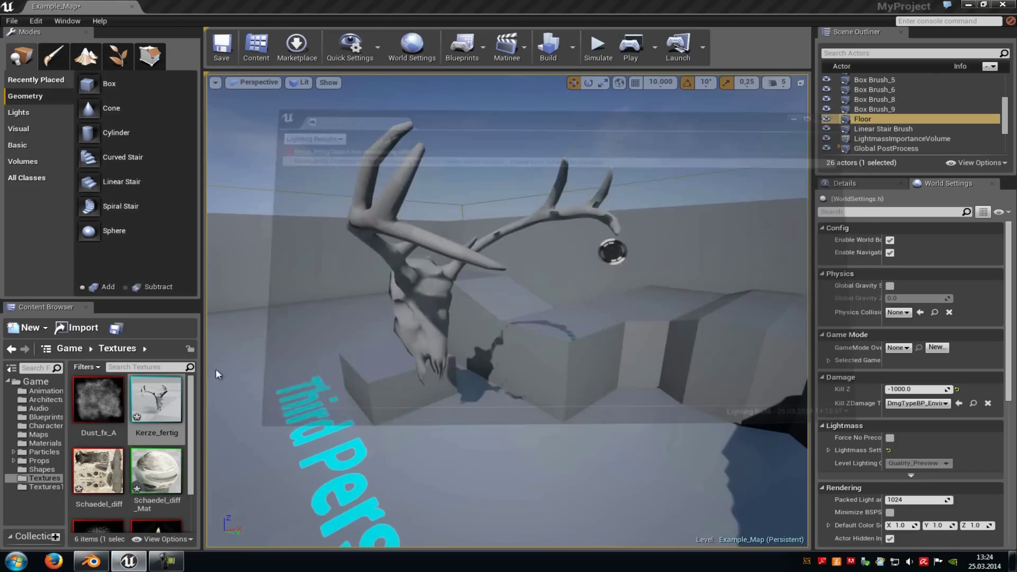
pyautogui.rightClick(159, 404)
pyautogui.click(180, 252)
pyautogui.press('Return')
pyautogui.click(412, 315)
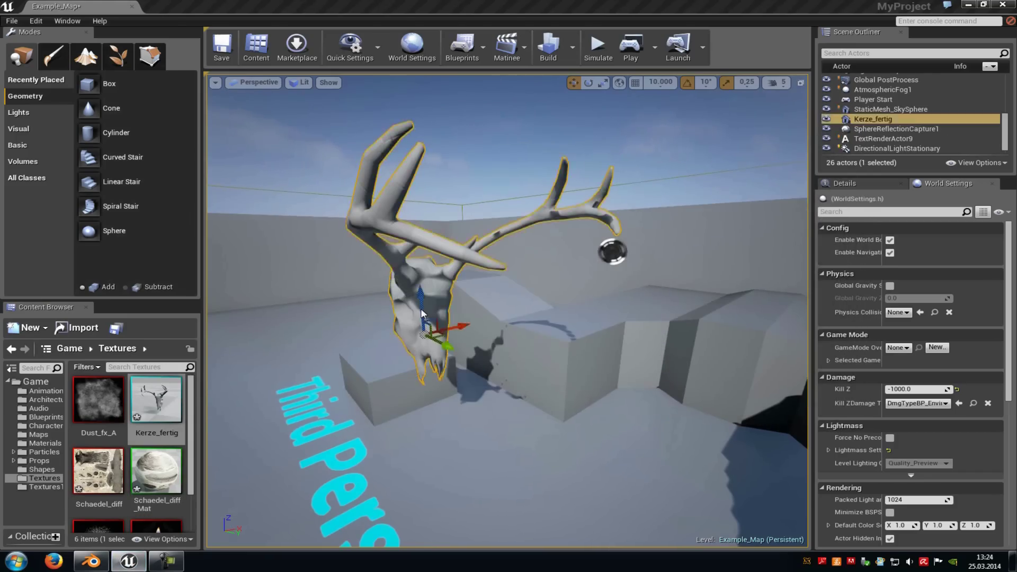
pyautogui.press('Delete')
pyautogui.rightClick(154, 404)
pyautogui.click(202, 262)
pyautogui.click(583, 296)
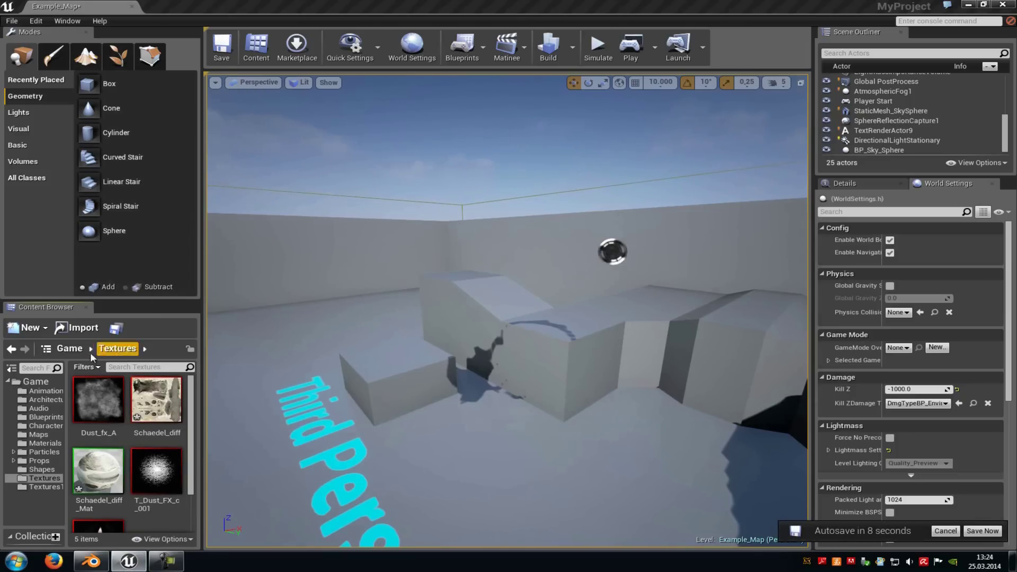
# Step: Import Kerze_fertig.fbx with the default FBX import options
pyautogui.click(77, 329)
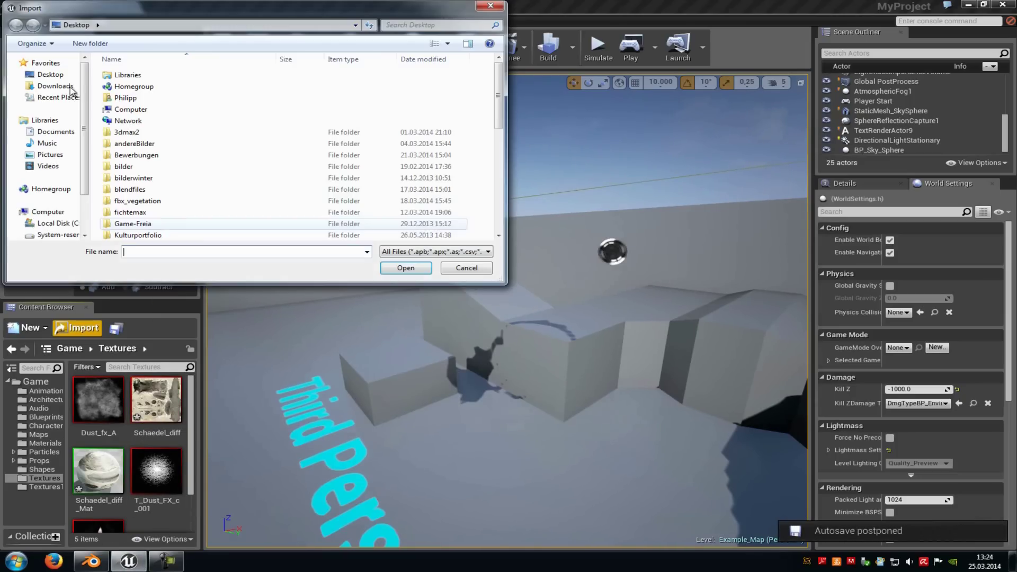
pyautogui.scroll(-3, 254, 183)
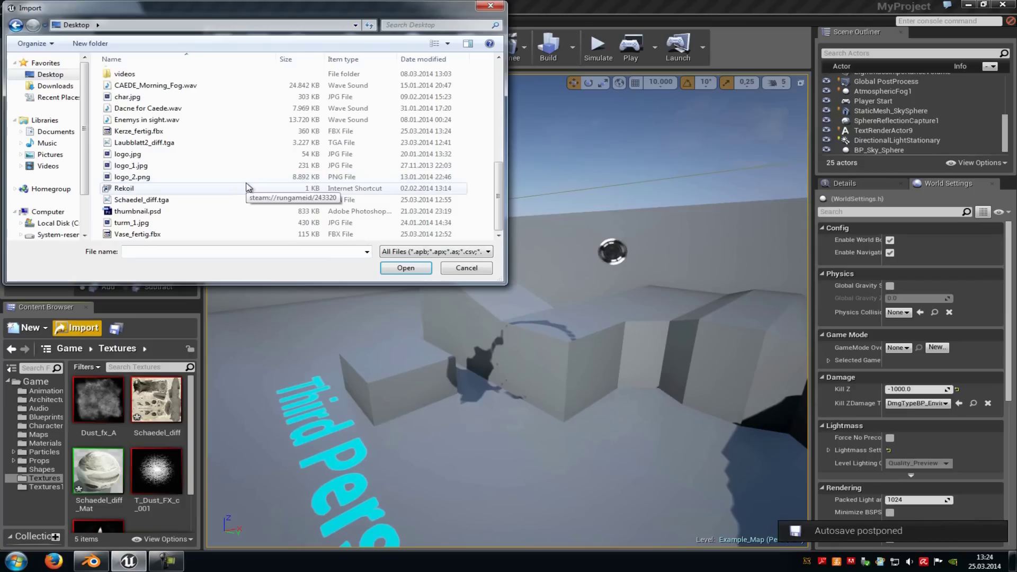
pyautogui.doubleClick(138, 130)
pyautogui.click(491, 325)
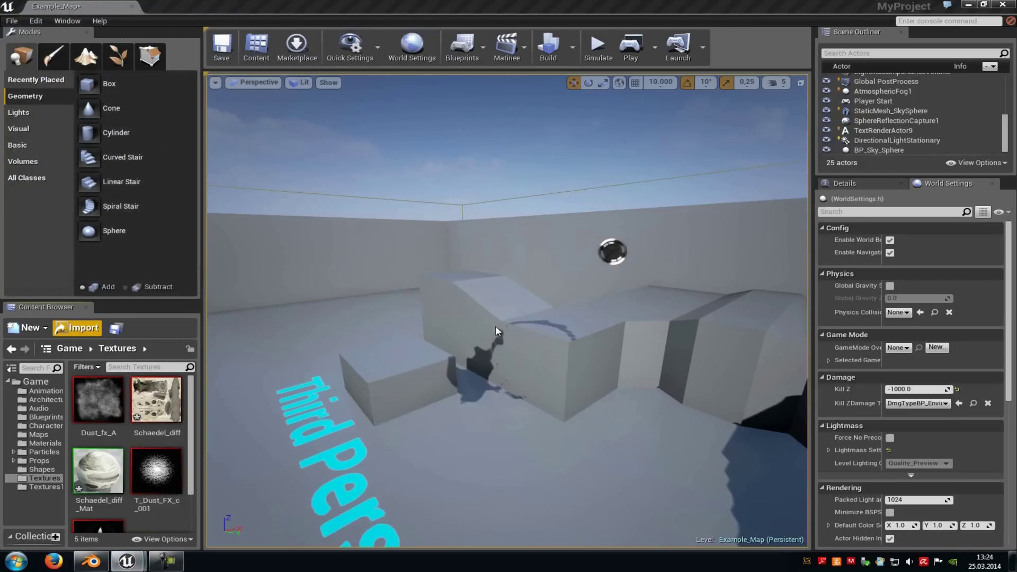
pyautogui.click(166, 400)
# Step: Place the Kerze_fertig mesh in Example_Map, enlarged and raised above the floor
pyautogui.moveTo(165, 399); pyautogui.dragTo(517, 284)
pyautogui.press('w')
pyautogui.click(552, 443)
pyautogui.keyDown('alt'); pyautogui.moveTo(552, 443); pyautogui.dragTo(516, 422); pyautogui.keyUp('alt')
pyautogui.moveTo(515, 422); pyautogui.dragTo(551, 442, button='right')
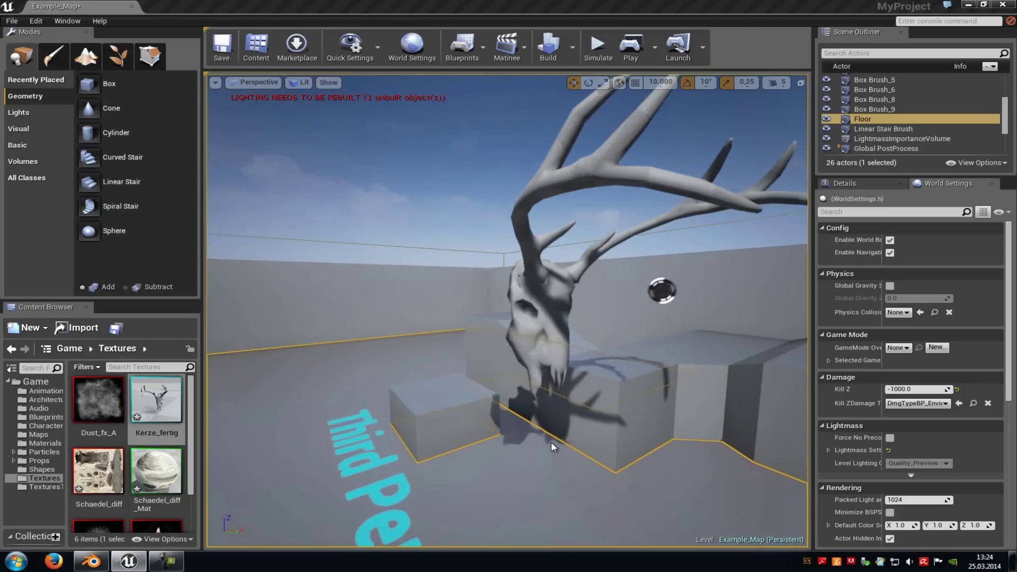
# Step: Build the level lighting and inspect the skull's new baked shadows close up
pyautogui.click(555, 46)
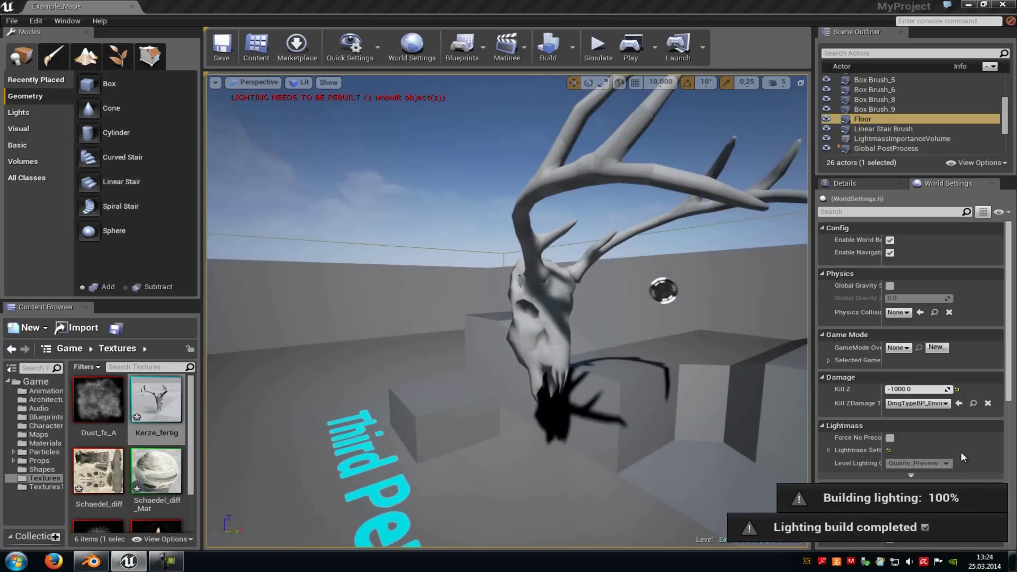
pyautogui.moveTo(533, 382); pyautogui.dragTo(607, 411, button='right')
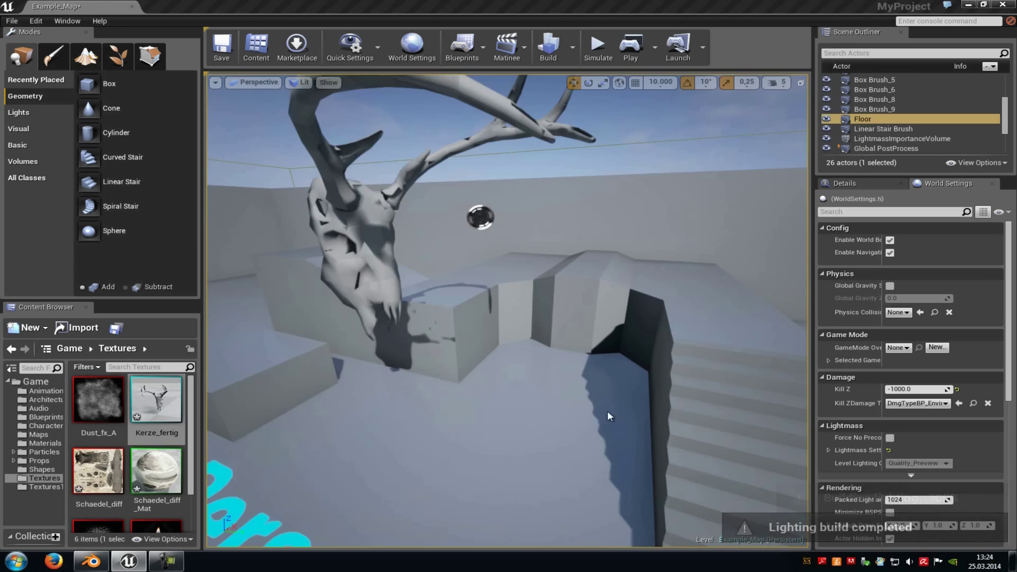
pyautogui.scroll(-5, 607, 411)
pyautogui.moveTo(607, 411); pyautogui.dragTo(531, 381)
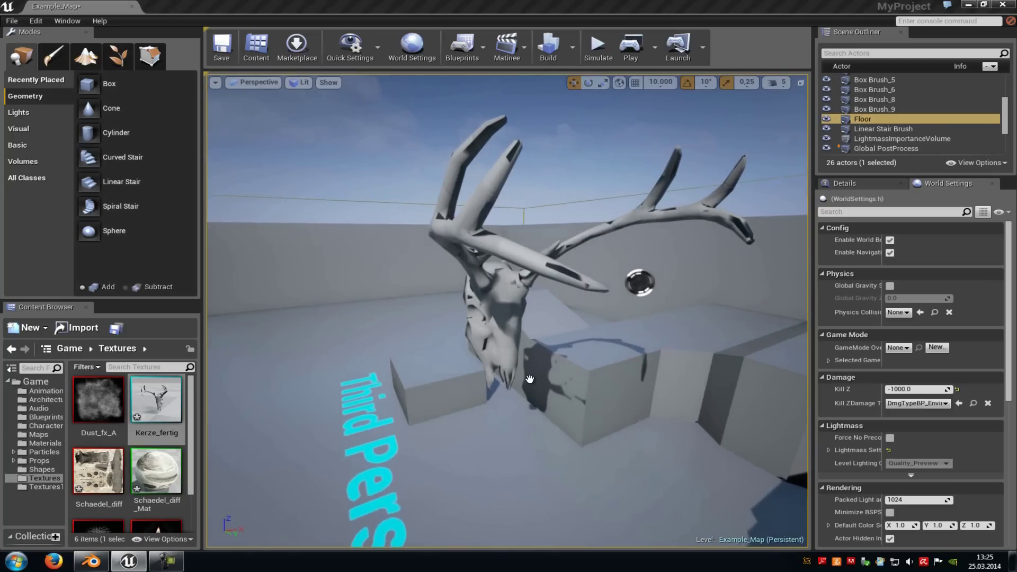
# Step: Change Kerze_fertig's Light Map Resolution from 32 to 128 in the Static Mesh Editor
pyautogui.doubleClick(159, 402)
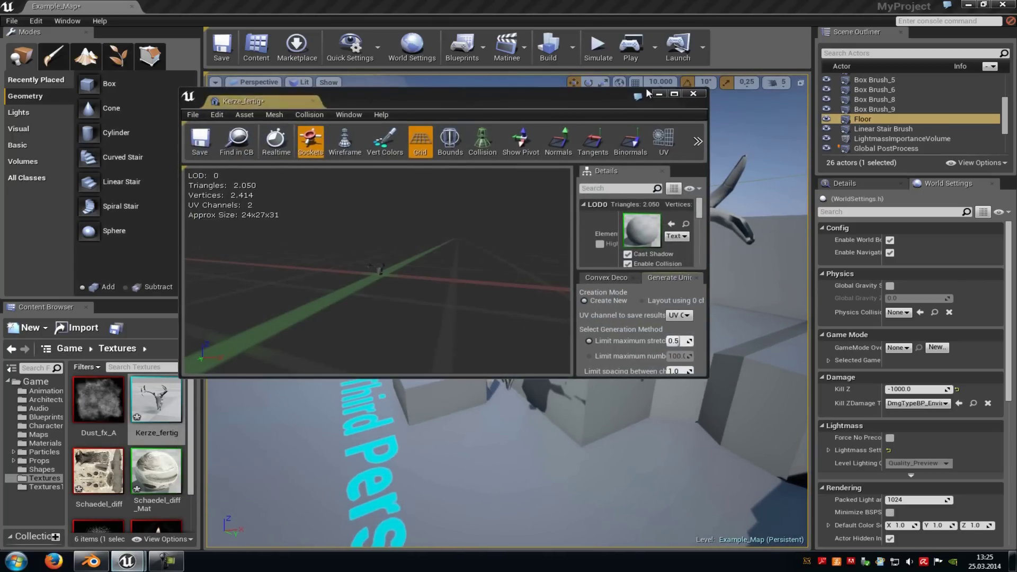
pyautogui.click(678, 94)
pyautogui.scroll(-5, 939, 171)
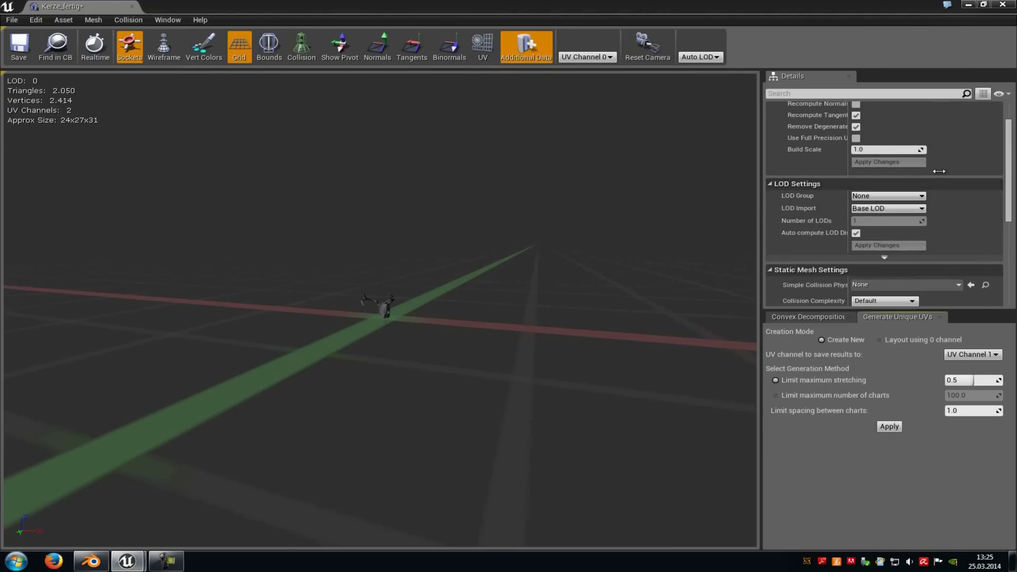
pyautogui.scroll(-3, 938, 171)
pyautogui.click(866, 245)
pyautogui.write('128')
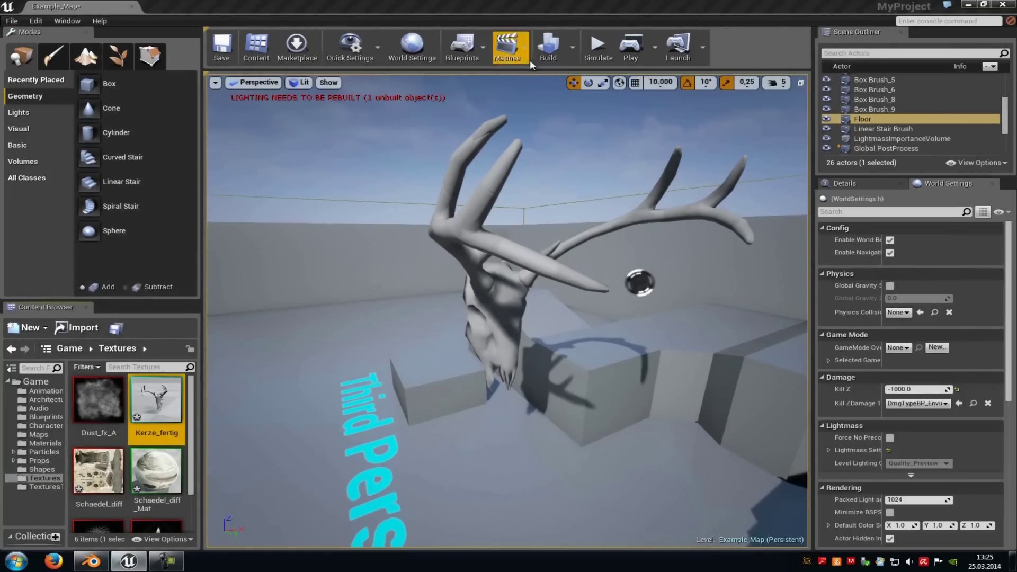
# Step: Rebuild lighting at the higher resolution, inspect the shadows, and apply Schaedel_diff_Mat to the skull
pyautogui.click(548, 49)
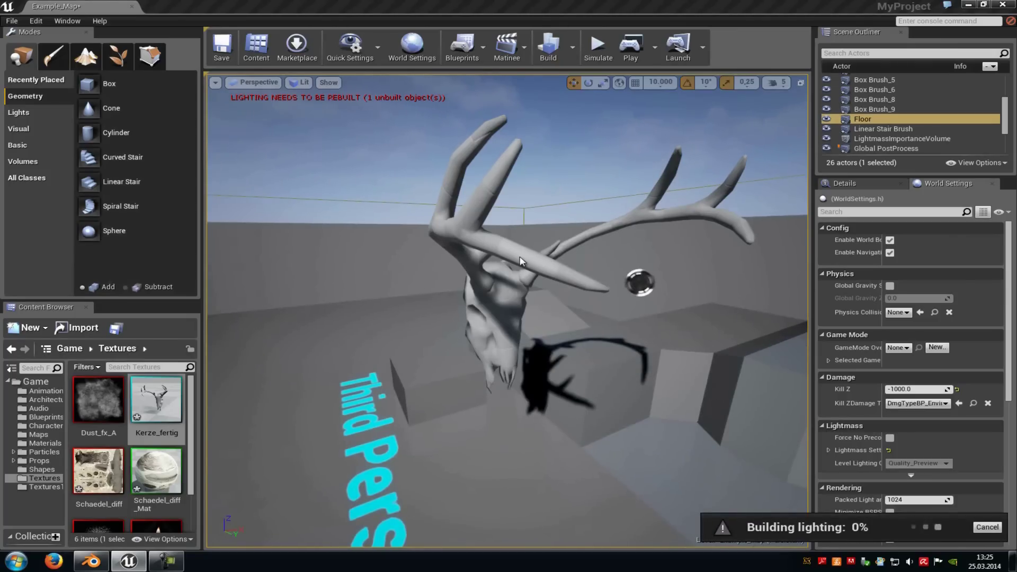
pyautogui.moveTo(520, 261); pyautogui.dragTo(874, 113, button='right')
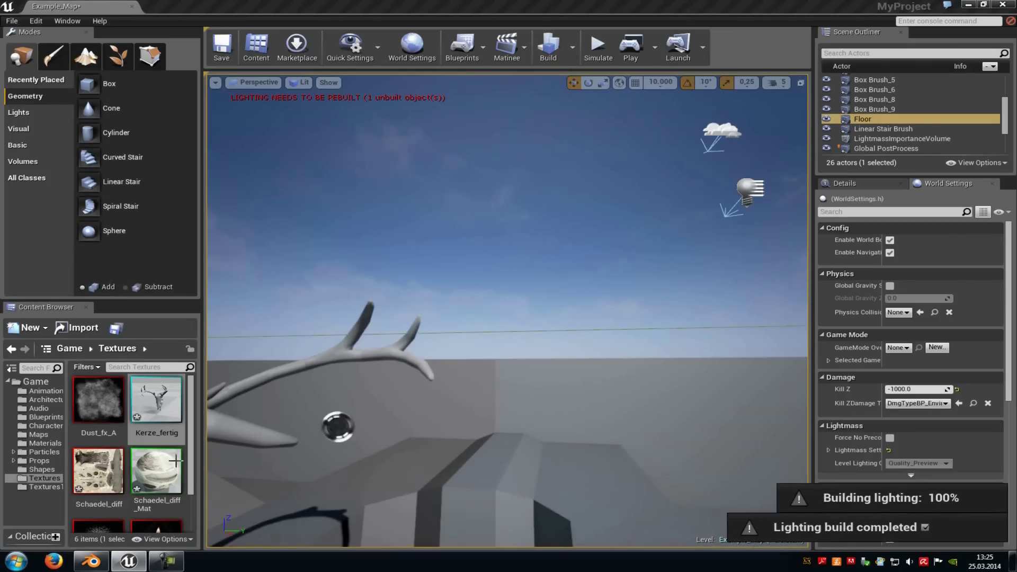
pyautogui.moveTo(471, 343); pyautogui.dragTo(622, 244, button='right')
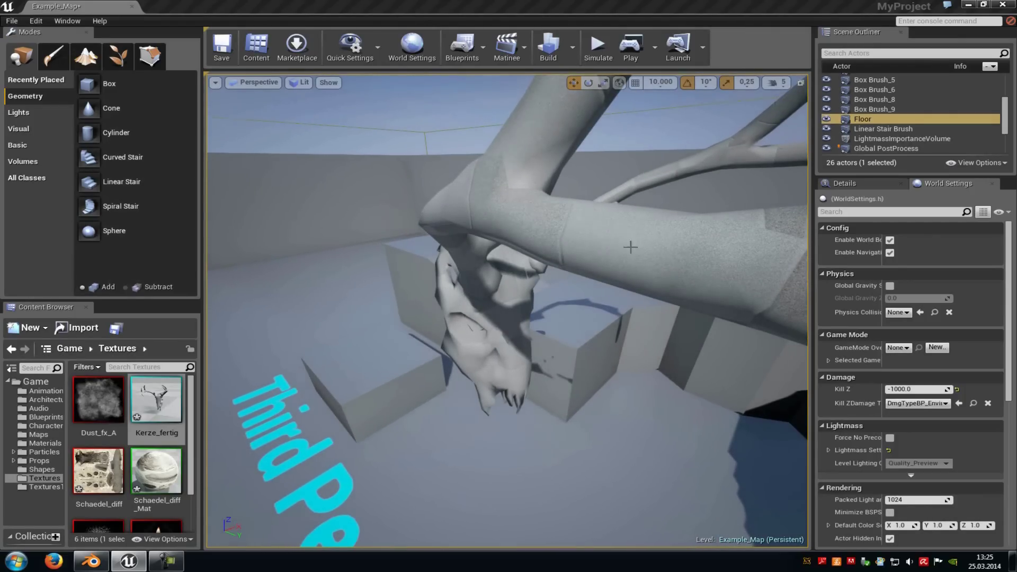
pyautogui.moveTo(622, 244); pyautogui.dragTo(445, 265, button='right')
pyautogui.moveTo(156, 472); pyautogui.dragTo(450, 312)
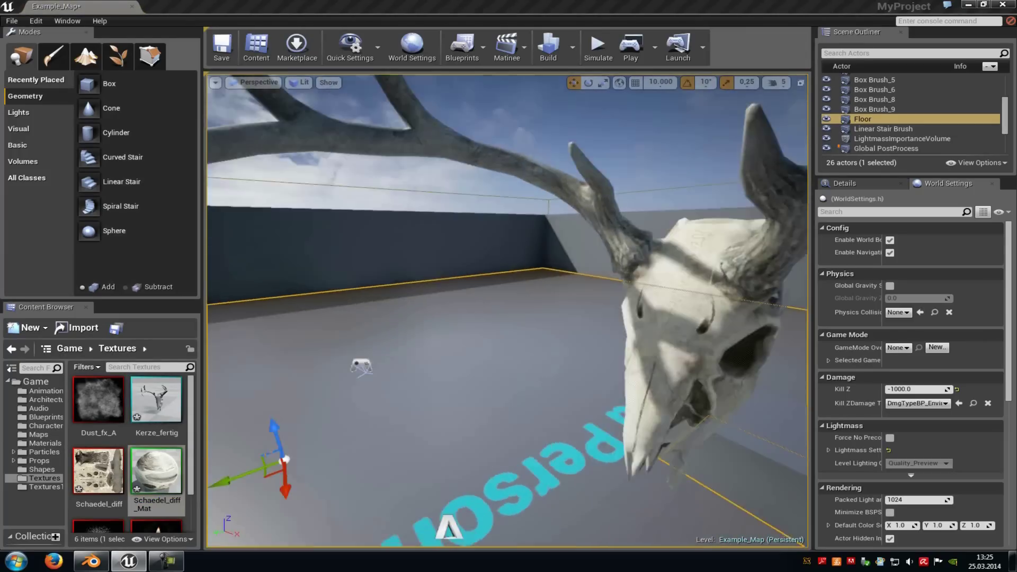